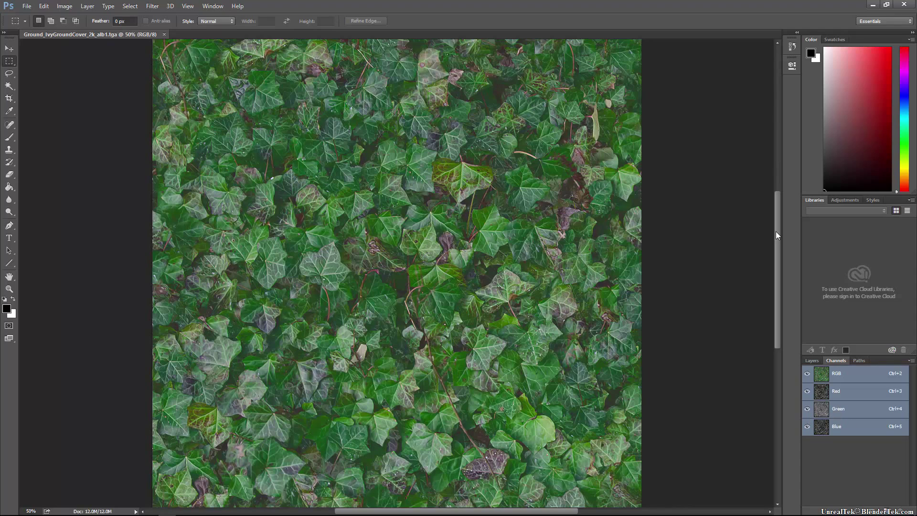
Zoom the ivy texture to about 44% so all its edges fit in the window
{"action": "scroll", "coordinate": [776, 231], "scroll_direction": "up", "scroll_amount": 3}
{"action": "scroll", "coordinate": [764, 239], "scroll_direction": "down", "scroll_amount": 3}
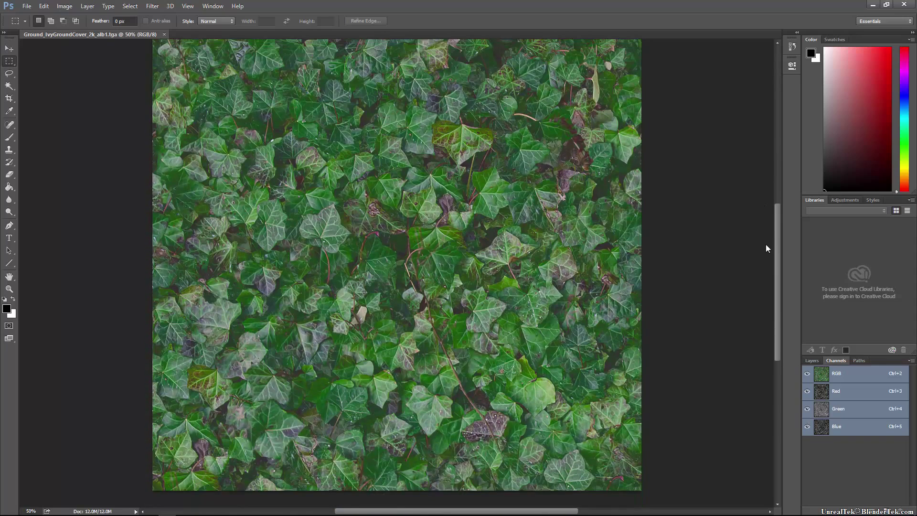
{"action": "key", "text": "ctrl+minus"}
{"action": "scroll", "coordinate": [622, 285], "scroll_direction": "up", "scroll_amount": 1}
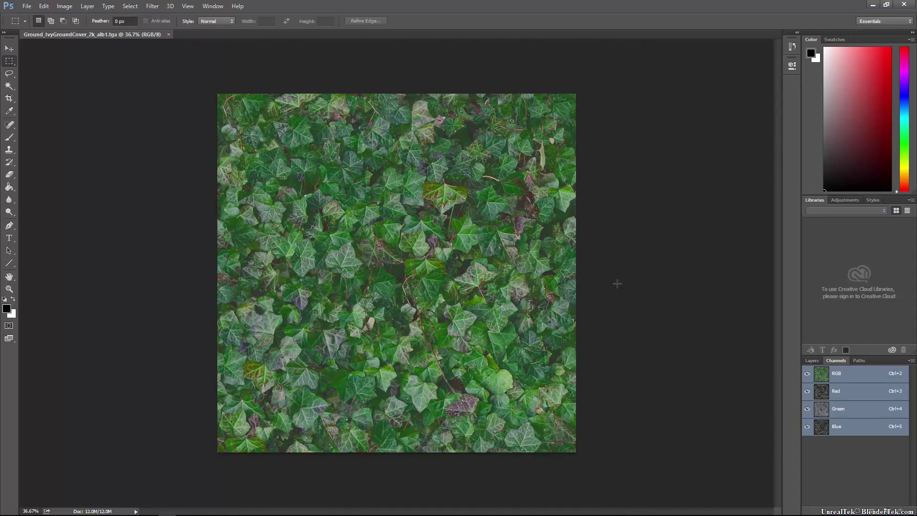
{"action": "scroll", "coordinate": [630, 290], "scroll_direction": "up", "scroll_amount": 1}
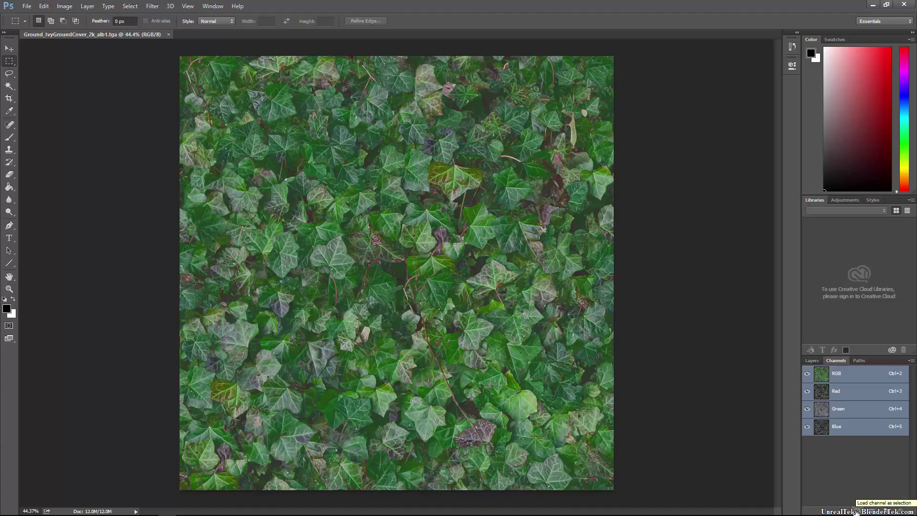
Save the RGB brightness selection as a new Alpha 1 channel, view it alone, and deselect
{"action": "left_click", "coordinate": [857, 512]}
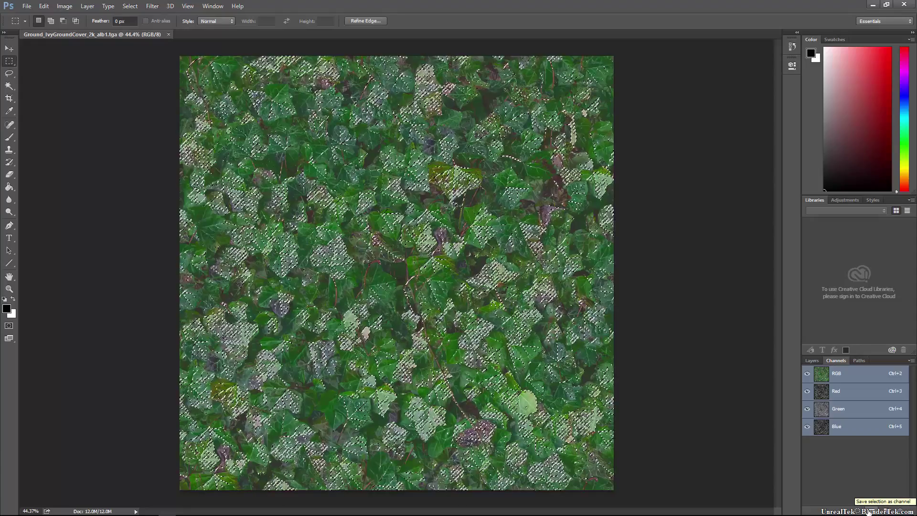
{"action": "left_click", "coordinate": [869, 510]}
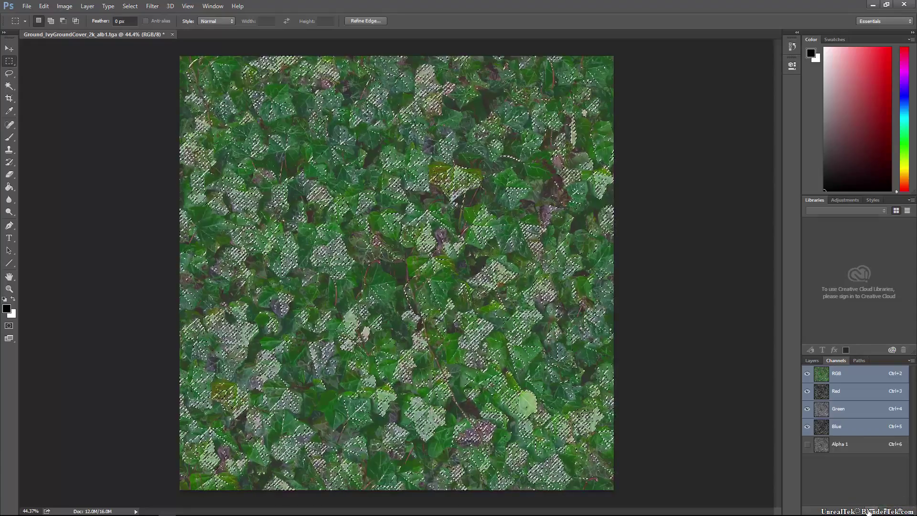
{"action": "left_click", "coordinate": [830, 448]}
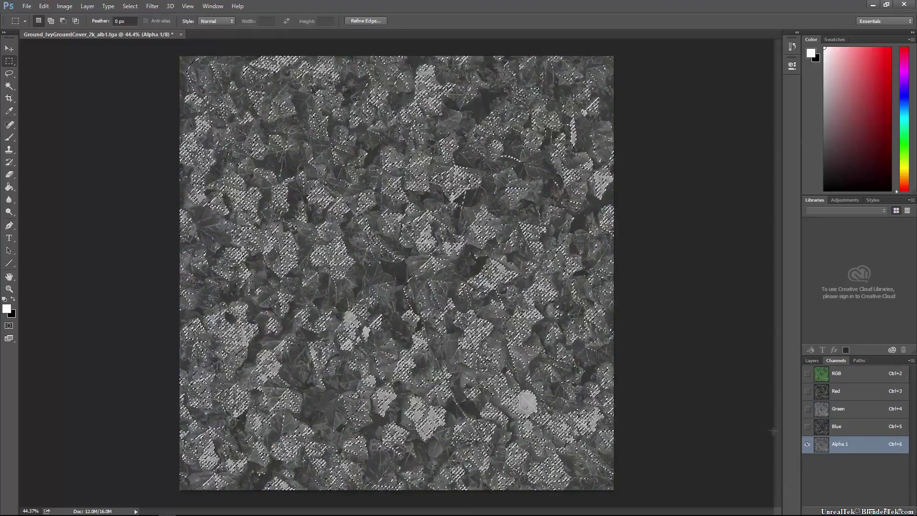
{"action": "left_click", "coordinate": [130, 5]}
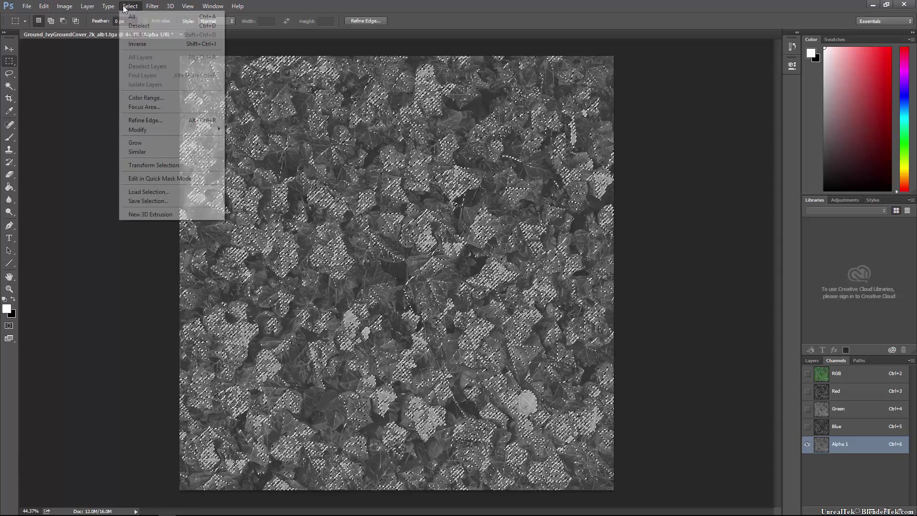
{"action": "left_click", "coordinate": [137, 27]}
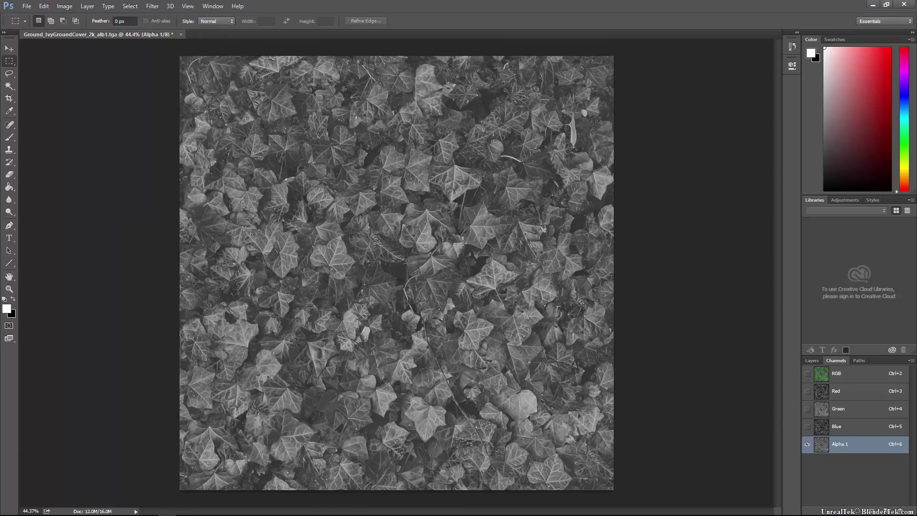
Apply Levels to Alpha 1 with Auto and darker midtones, keeping only veins and edges bright
{"action": "left_click", "coordinate": [65, 5]}
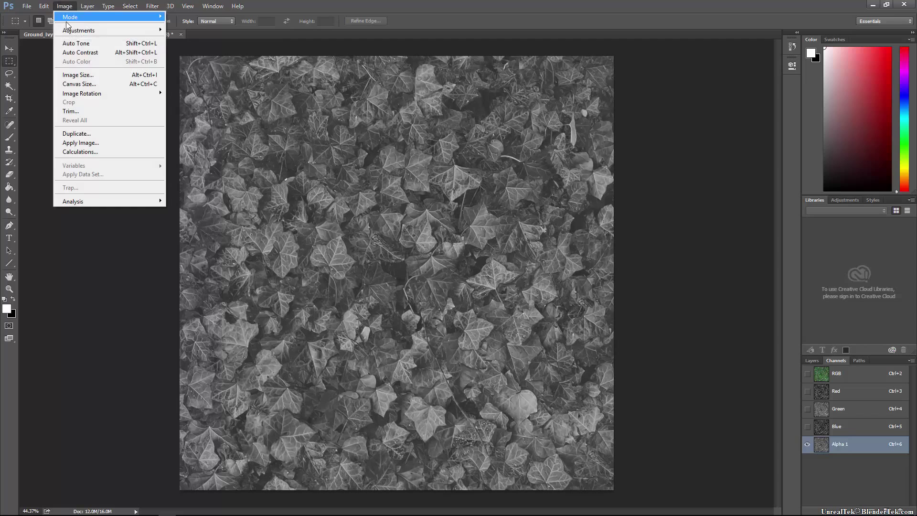
{"action": "mouse_move", "coordinate": [79, 30]}
{"action": "left_click", "coordinate": [222, 40]}
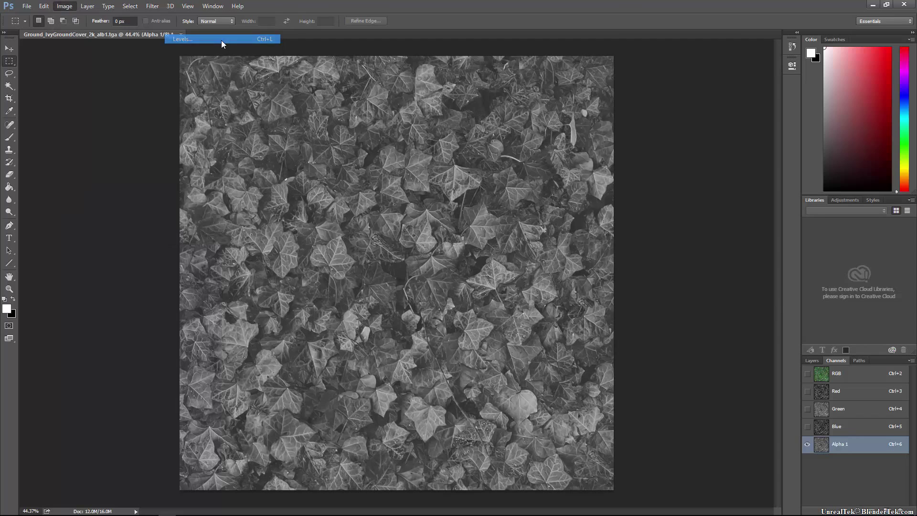
{"action": "left_click", "coordinate": [755, 180]}
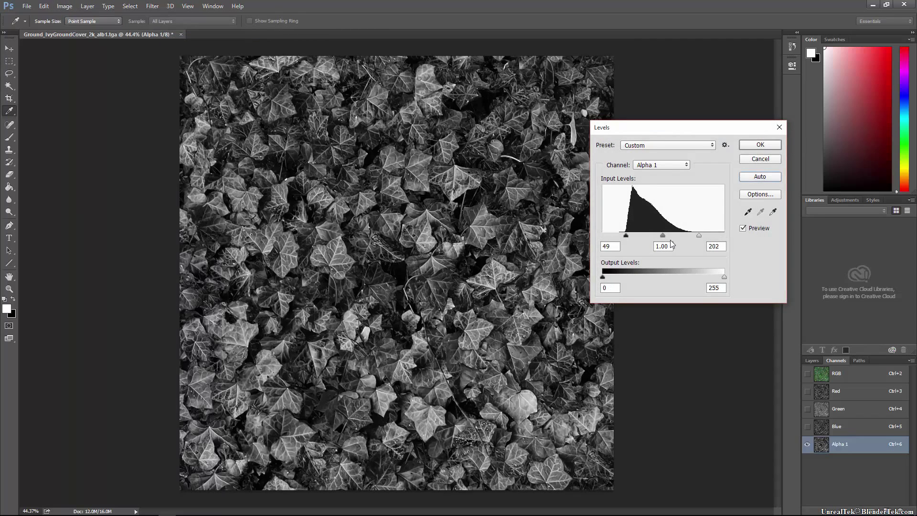
{"action": "left_click_drag", "start_coordinate": [668, 235], "coordinate": [692, 234]}
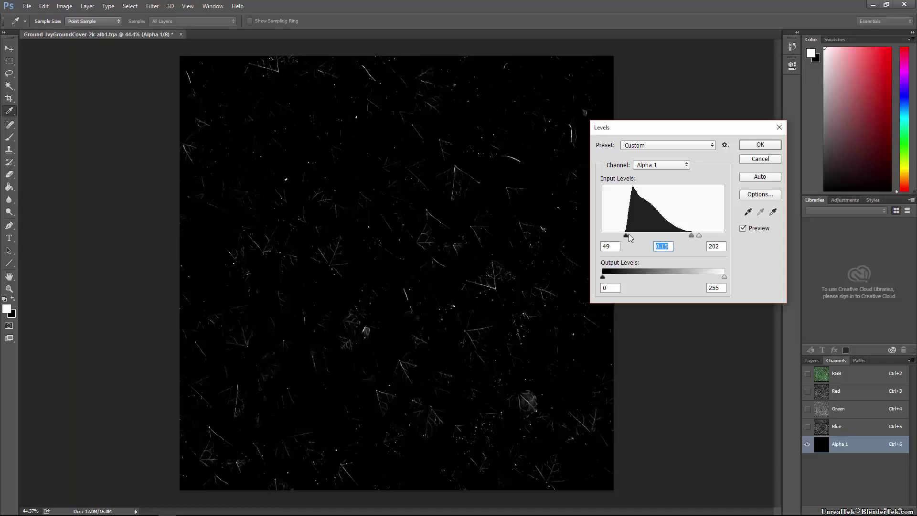
{"action": "left_click_drag", "start_coordinate": [626, 235], "coordinate": [624, 235]}
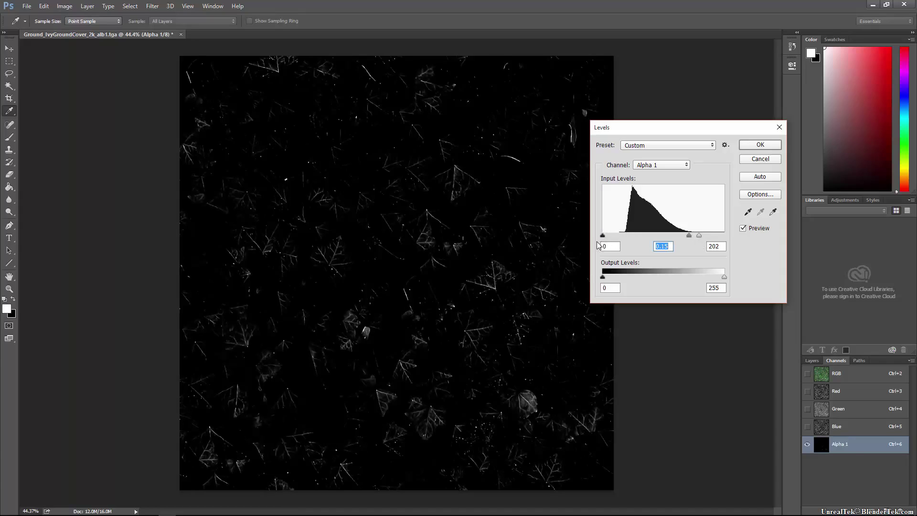
{"action": "left_click", "coordinate": [753, 149]}
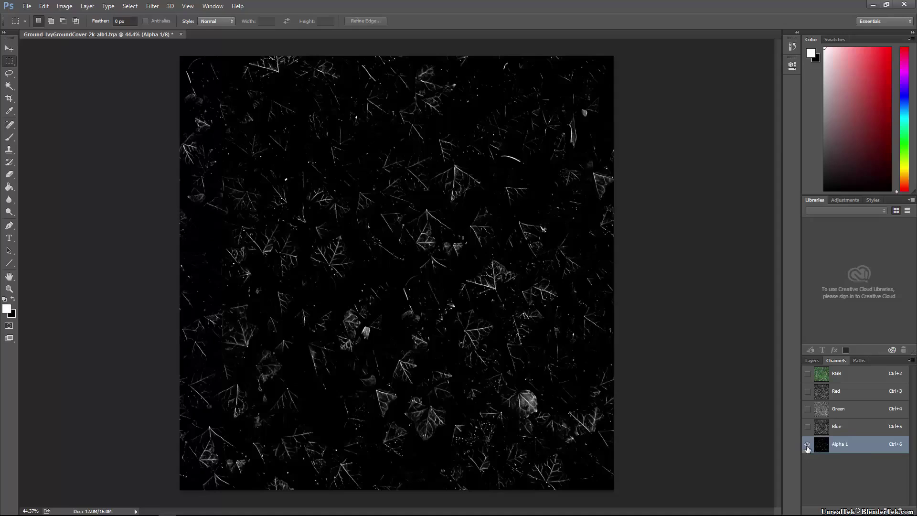
Check the ivy colours with the alpha overlay toggled, then rename Alpha 1 to Alpha
{"action": "left_click", "coordinate": [808, 373]}
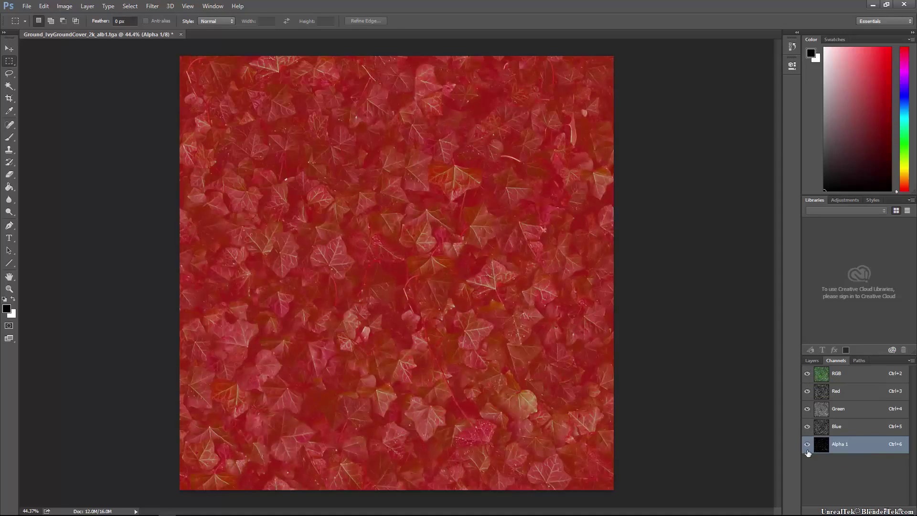
{"action": "left_click", "coordinate": [807, 443]}
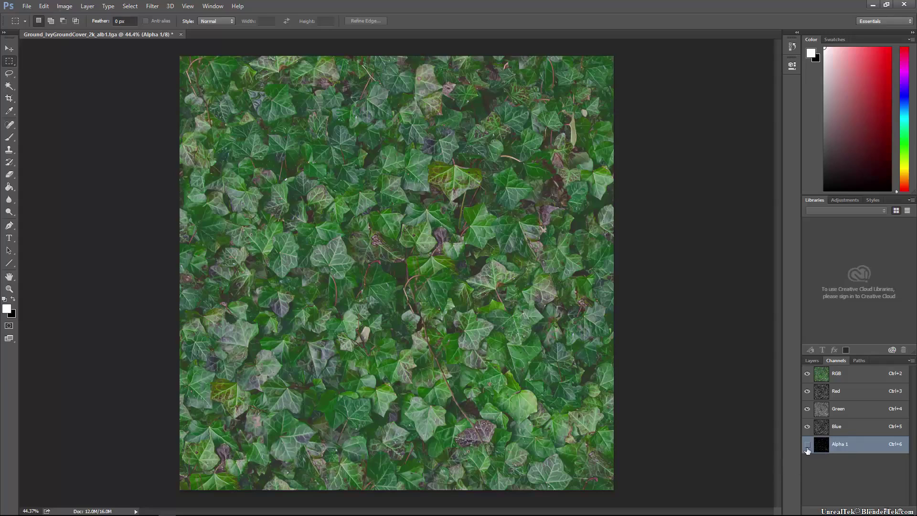
{"action": "left_click", "coordinate": [807, 447]}
{"action": "double_click", "coordinate": [844, 447]}
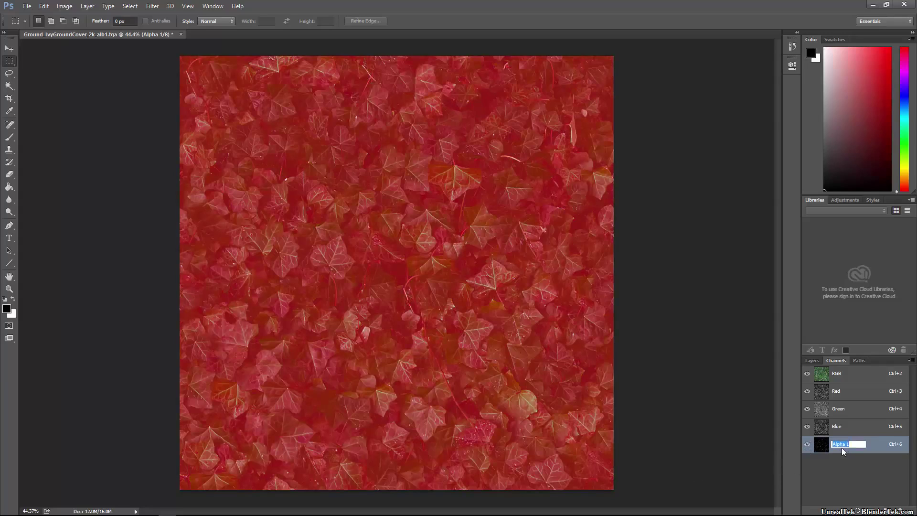
{"action": "key", "text": "Return"}
Save the texture as ExampleTGA_Alb_and_spec.tga, a 32-bit Targa including the alpha channel
{"action": "left_click", "coordinate": [27, 5]}
{"action": "left_click", "coordinate": [59, 112]}
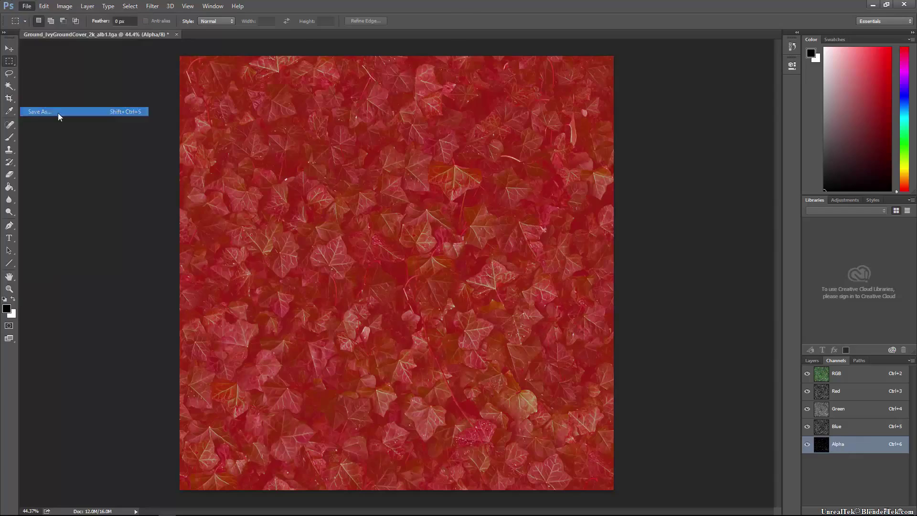
{"action": "type", "text": "ExampleTGA_Alb_and"}
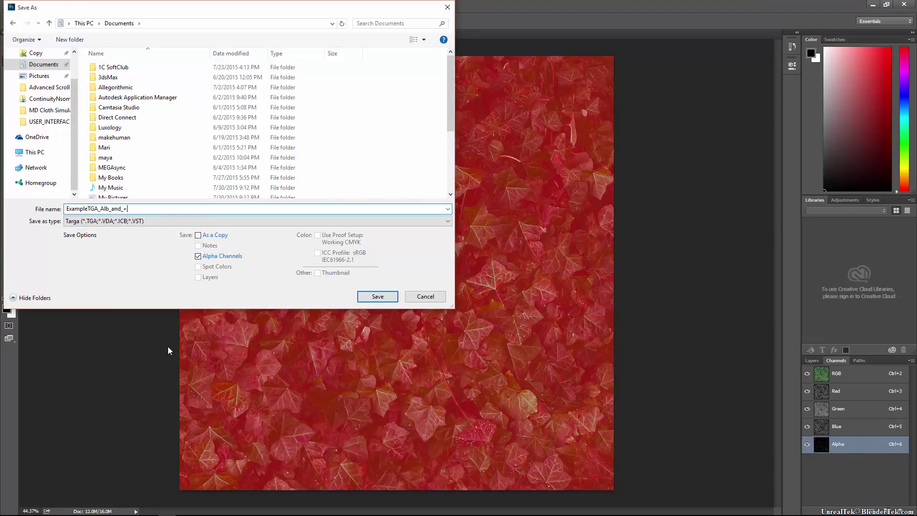
{"action": "type", "text": "_spec"}
{"action": "key", "text": "Return"}
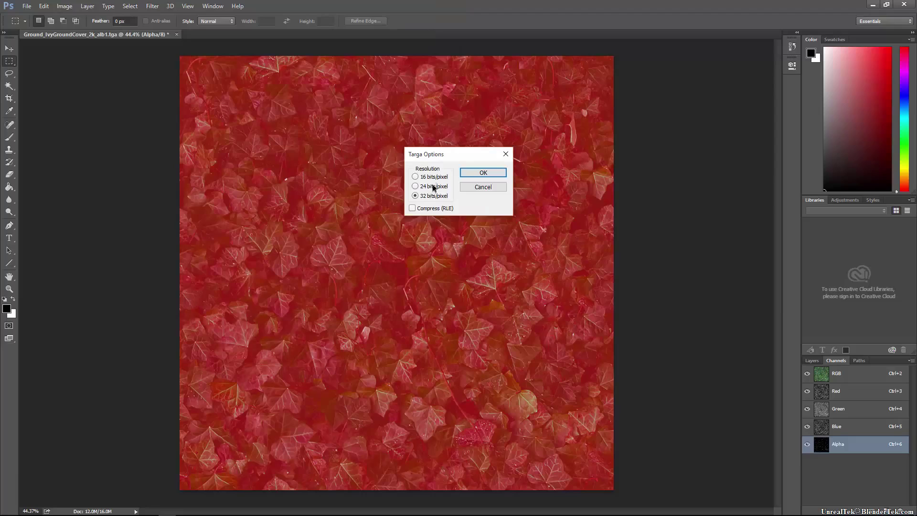
{"action": "left_click", "coordinate": [436, 177]}
{"action": "left_click", "coordinate": [492, 174]}
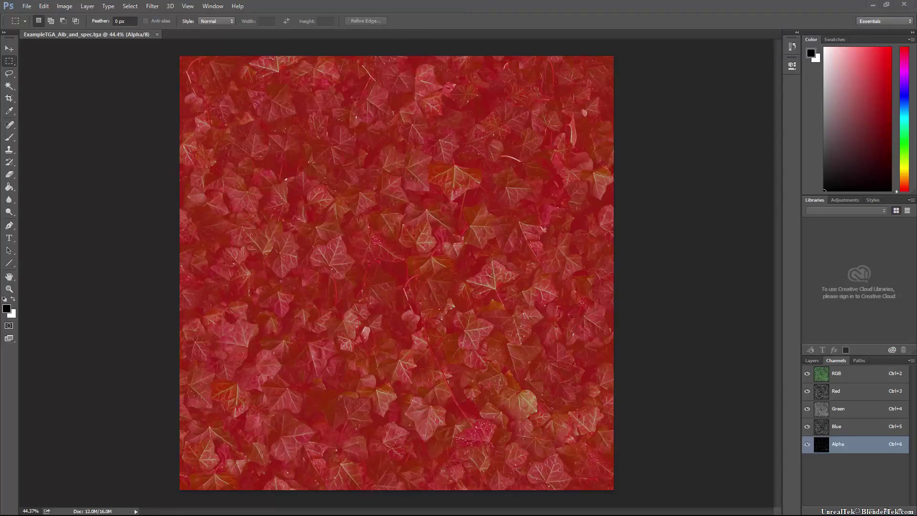
Maximize Unreal Editor, import the TGA into TextureChannelsExample, and open M_example's material graph
{"action": "left_click_drag", "start_coordinate": [611, 67], "coordinate": [426, 93]}
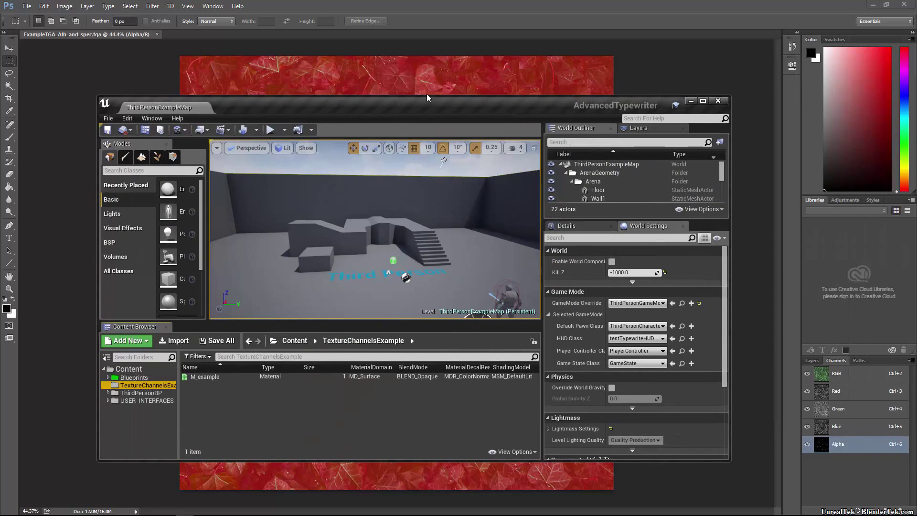
{"action": "left_click", "coordinate": [705, 101]}
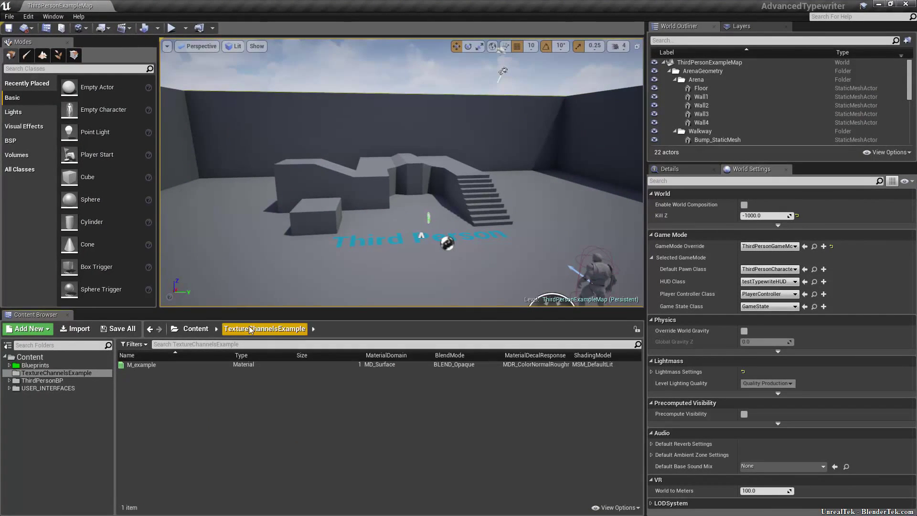
{"action": "left_click", "coordinate": [144, 365]}
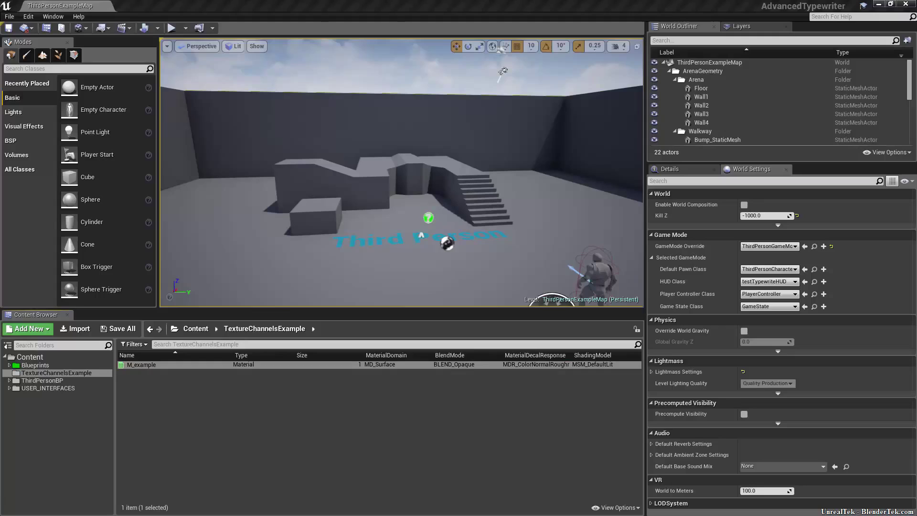
{"action": "left_click_drag", "start_coordinate": [161, 412], "coordinate": [155, 403]}
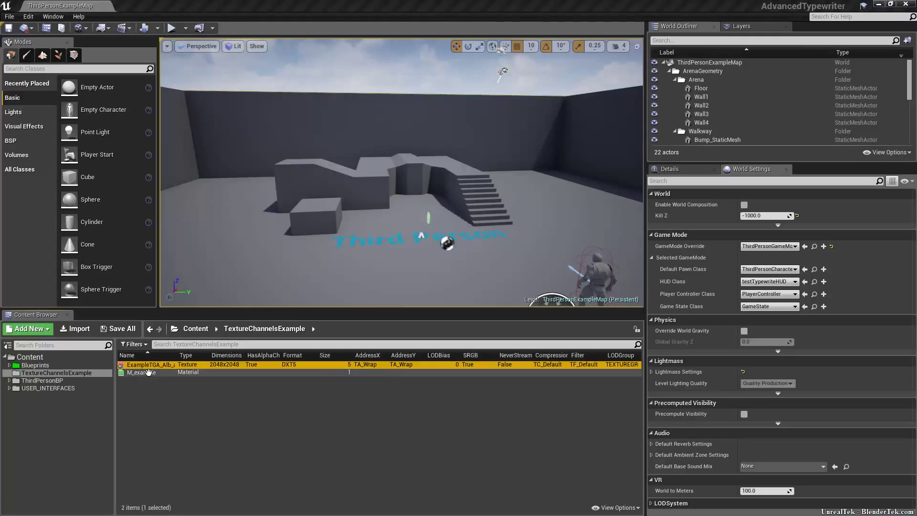
{"action": "double_click", "coordinate": [153, 372]}
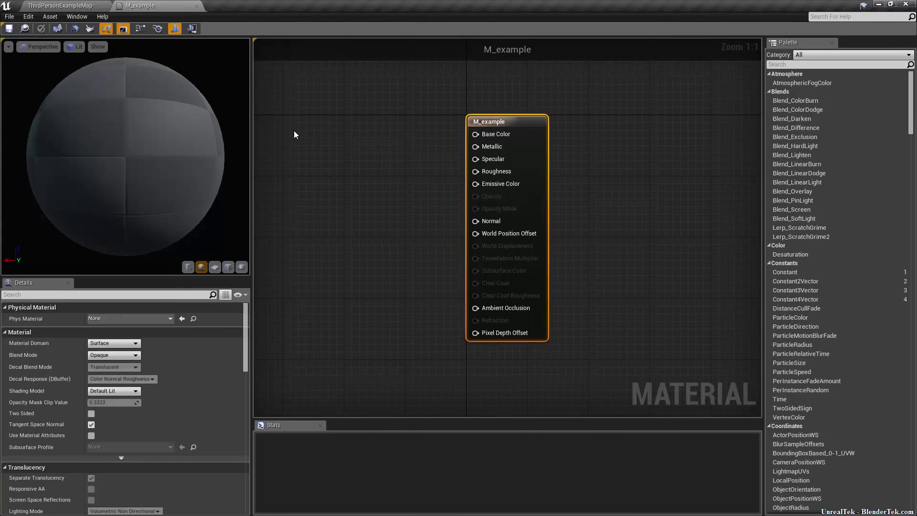
Add a Texture Sample node using ExampleTGA_Alb_and_spec
{"action": "left_click", "coordinate": [306, 125]}
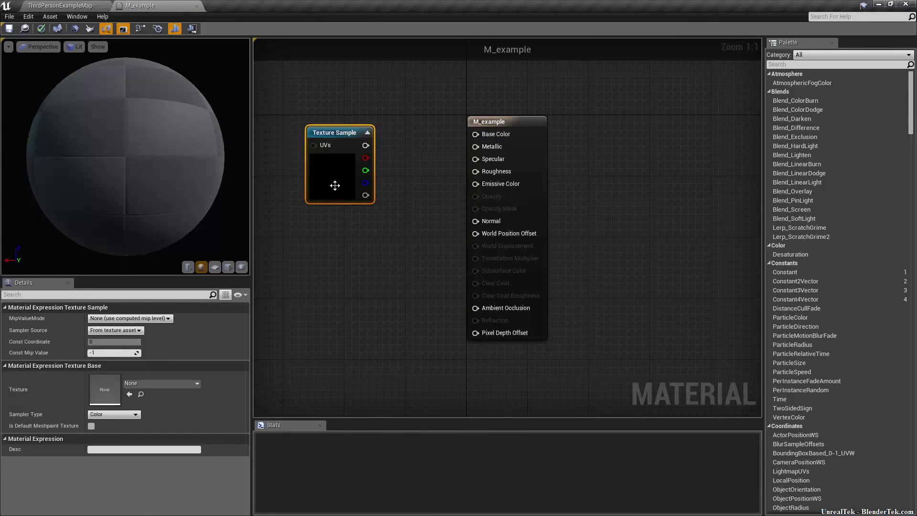
{"action": "left_click", "coordinate": [165, 382]}
{"action": "type", "text": "example"}
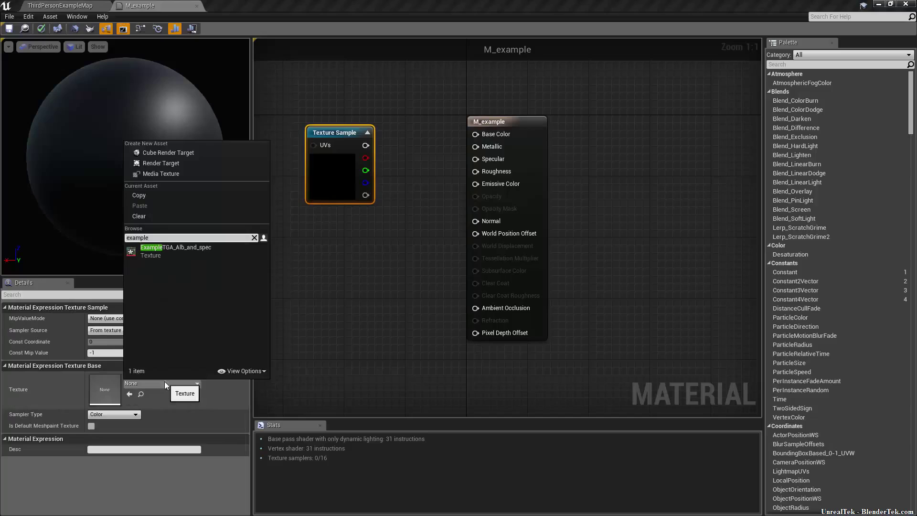
{"action": "left_click", "coordinate": [168, 251]}
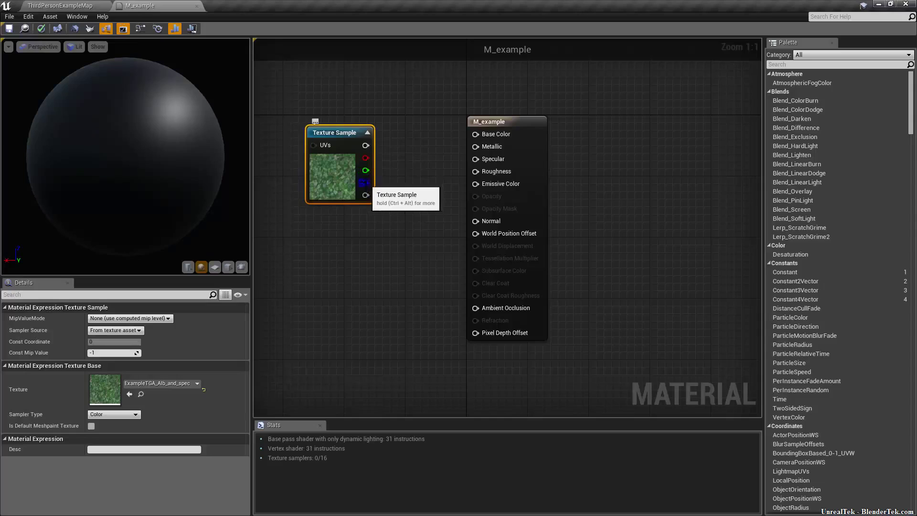
Wire the sample's RGB into Base Color and its alpha into Specular
{"action": "left_click_drag", "start_coordinate": [365, 145], "coordinate": [475, 134]}
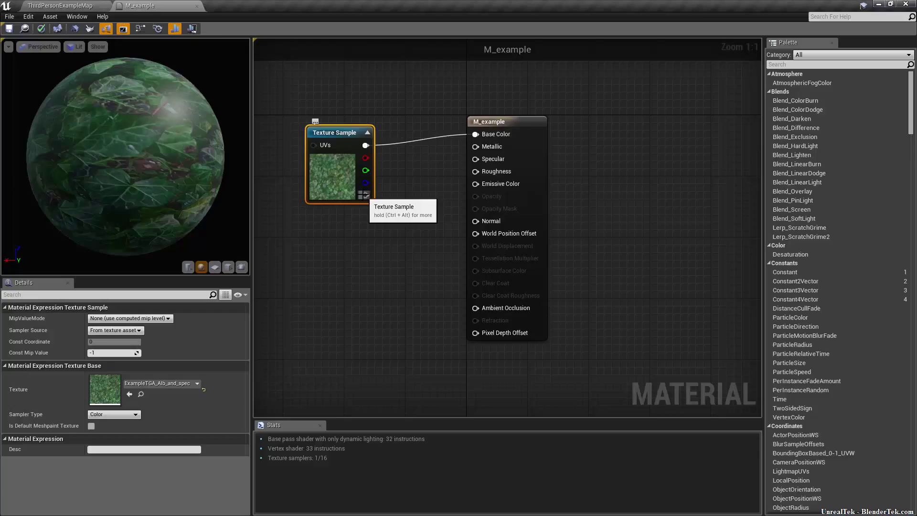
{"action": "mouse_move", "coordinate": [366, 194]}
{"action": "left_mouse_down"}
{"action": "mouse_move", "coordinate": [467, 175]}
{"action": "mouse_move", "coordinate": [472, 160]}
{"action": "left_mouse_up"}
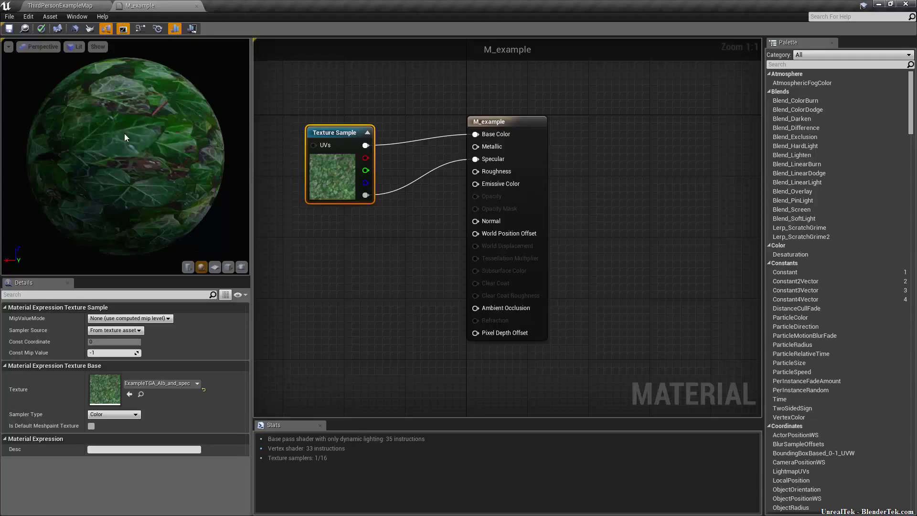
{"action": "left_click", "coordinate": [365, 196], "text": "alt"}
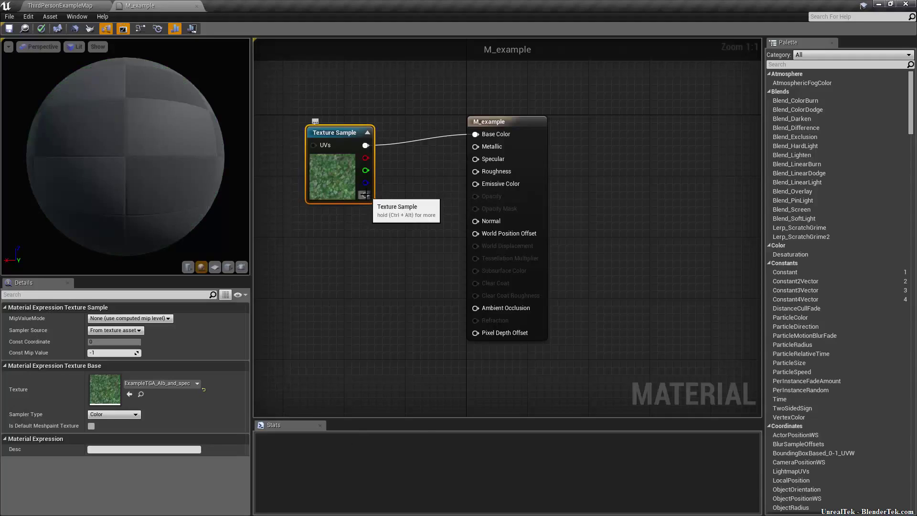
{"action": "left_click_drag", "start_coordinate": [366, 194], "coordinate": [475, 159]}
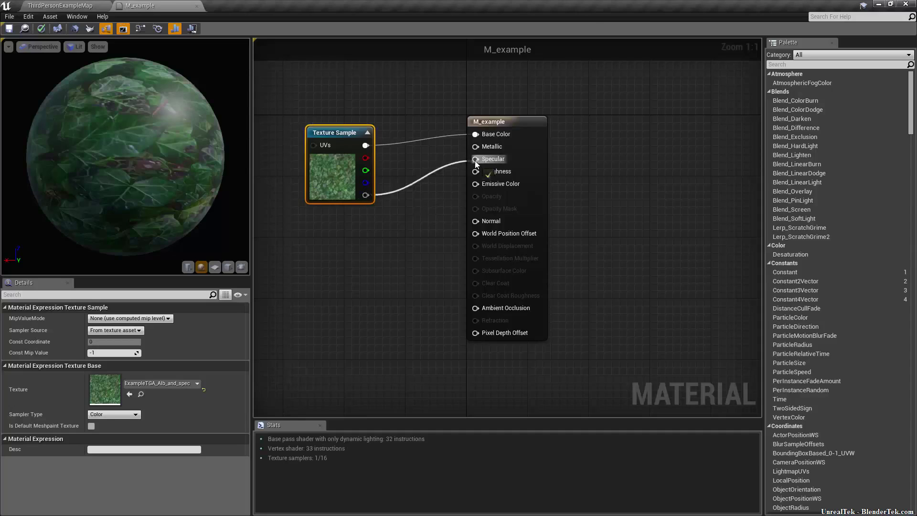